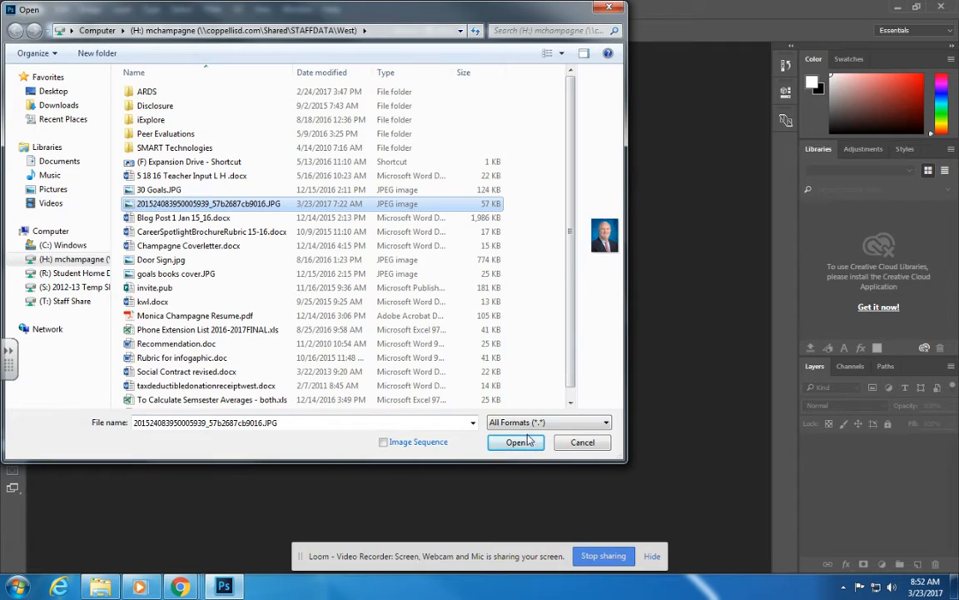
Open the portrait JPEG and duplicate its Background layer as Background copy.
click(515, 442)
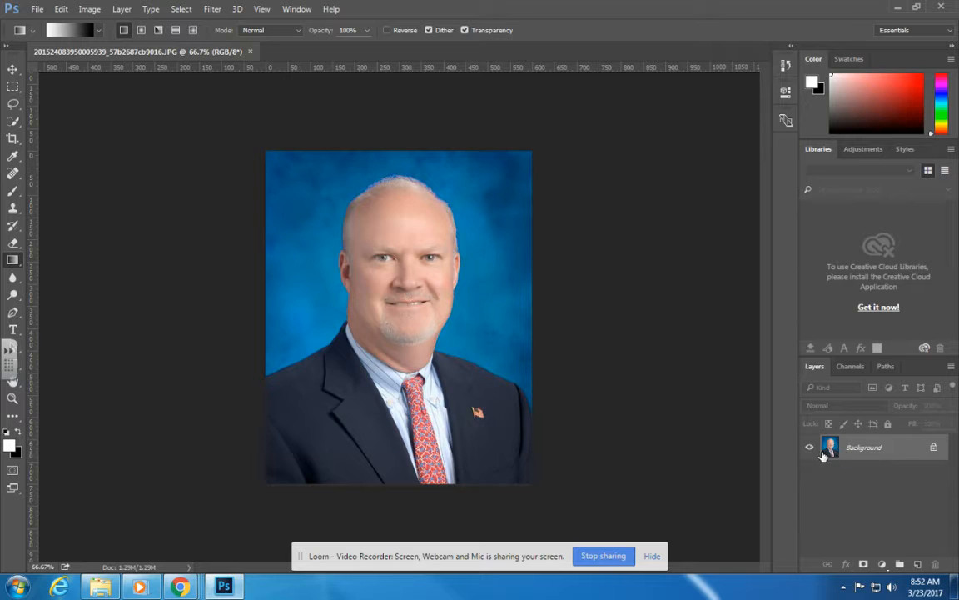
right_click(876, 452)
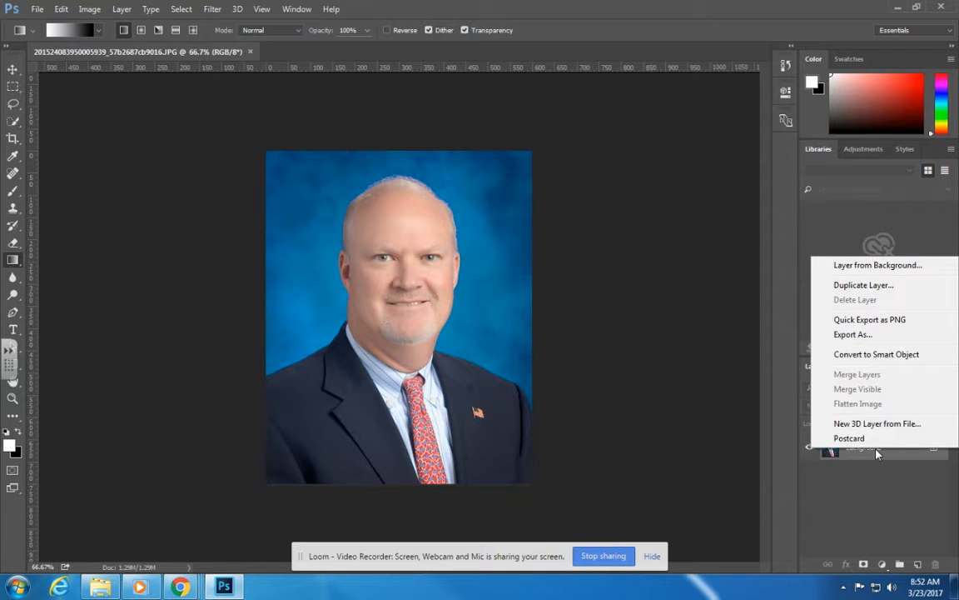
click(841, 285)
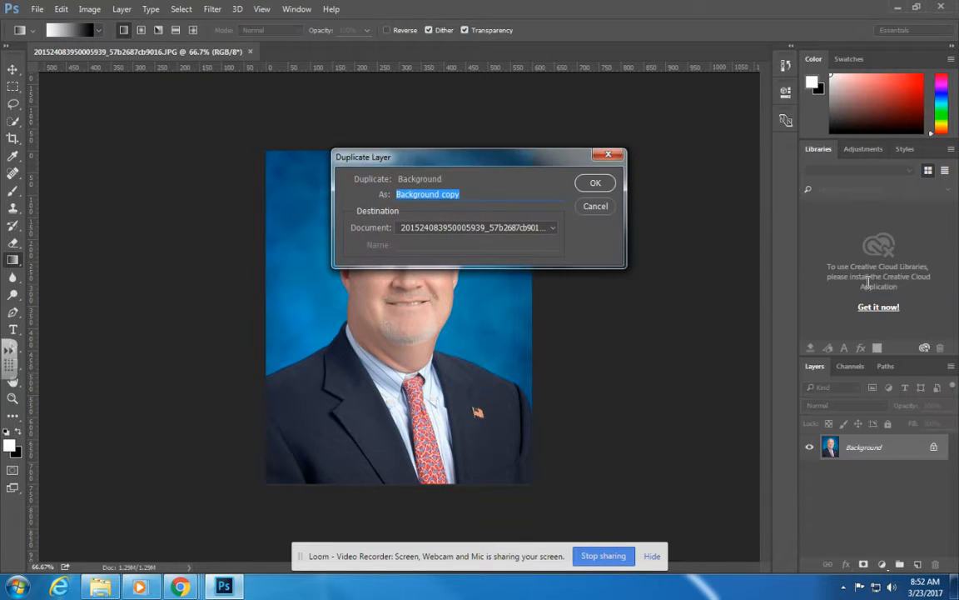
click(594, 183)
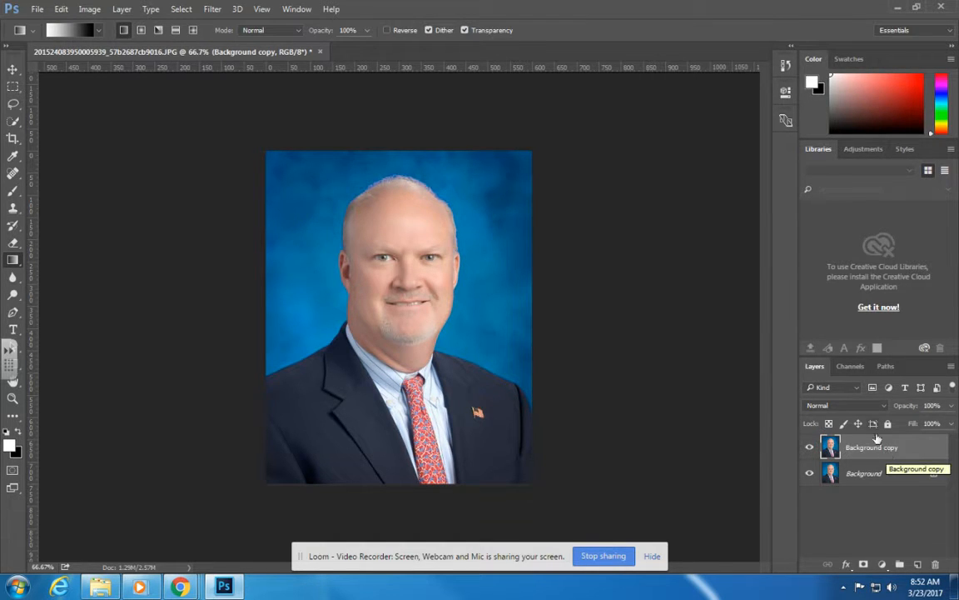
Open the Liquify filter on the copied layer.
click(213, 10)
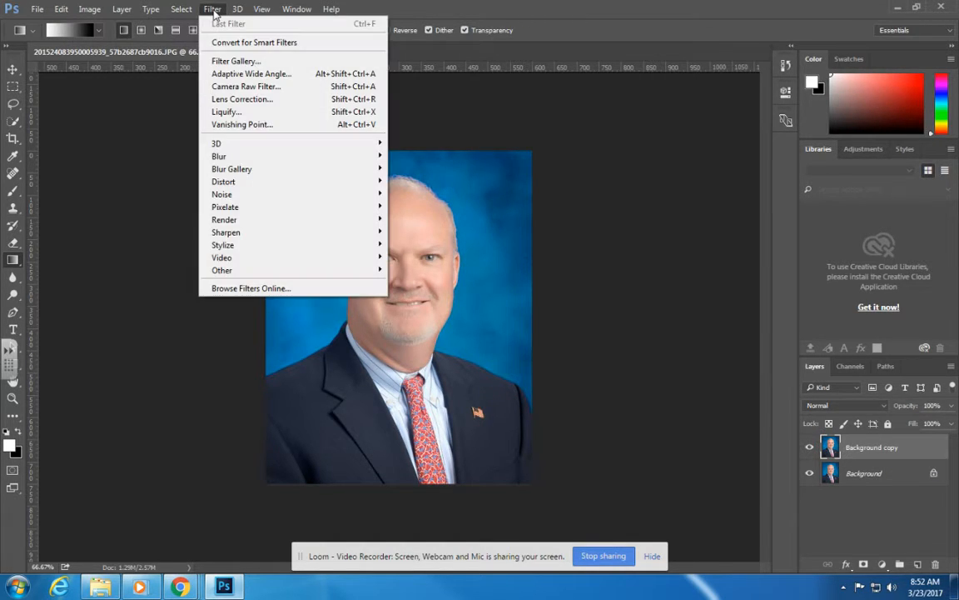
click(218, 112)
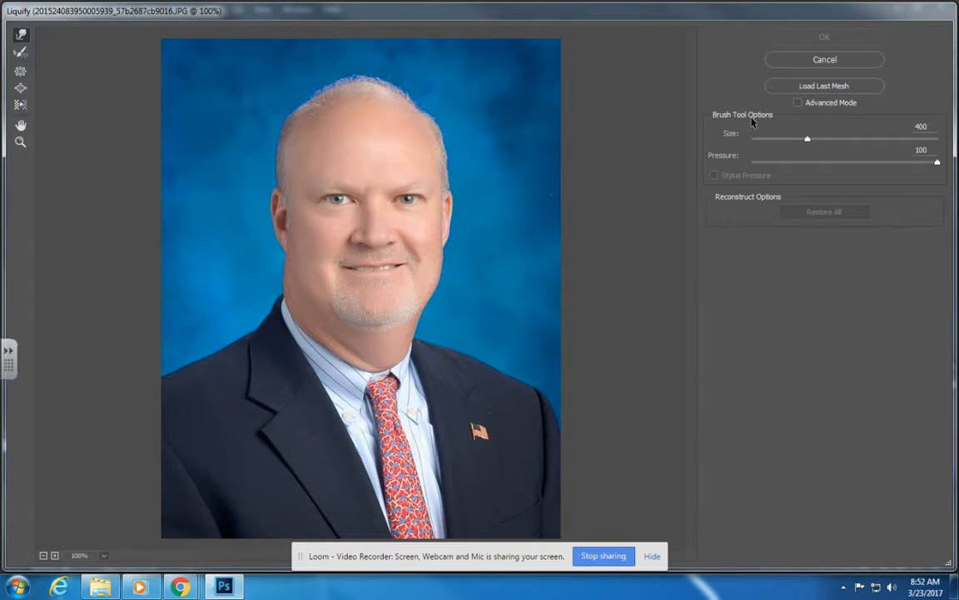
Try out different Forward Warp brush sizes, ending at 400.
mouse_move(808, 139)
mouse_down()
mouse_move(826, 139)
mouse_move(754, 139)
mouse_move(793, 139)
mouse_up()
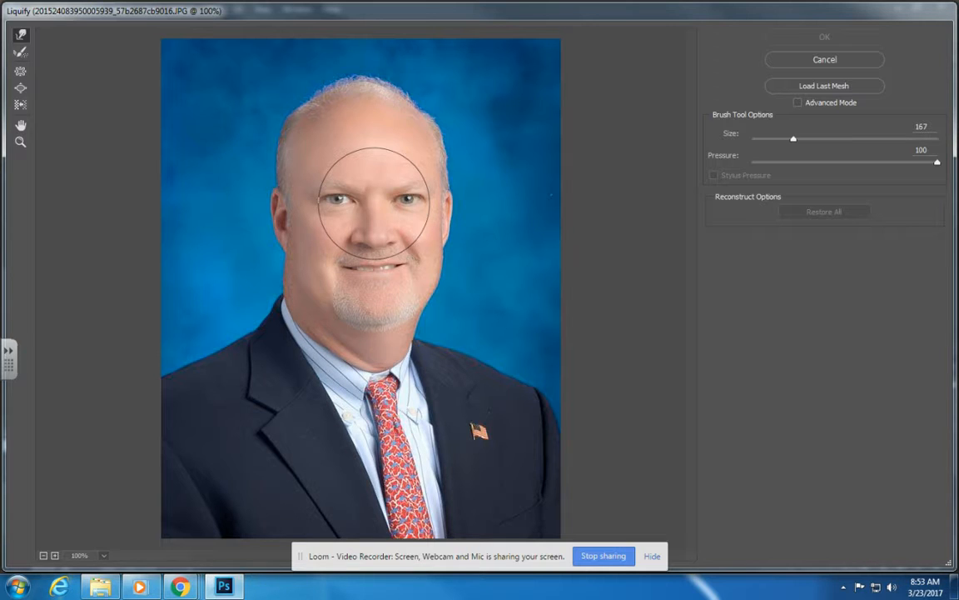
key(bracketright)
key(bracketright)
key(bracketright)
key(bracketright)
key(bracketright)
key(bracketright)
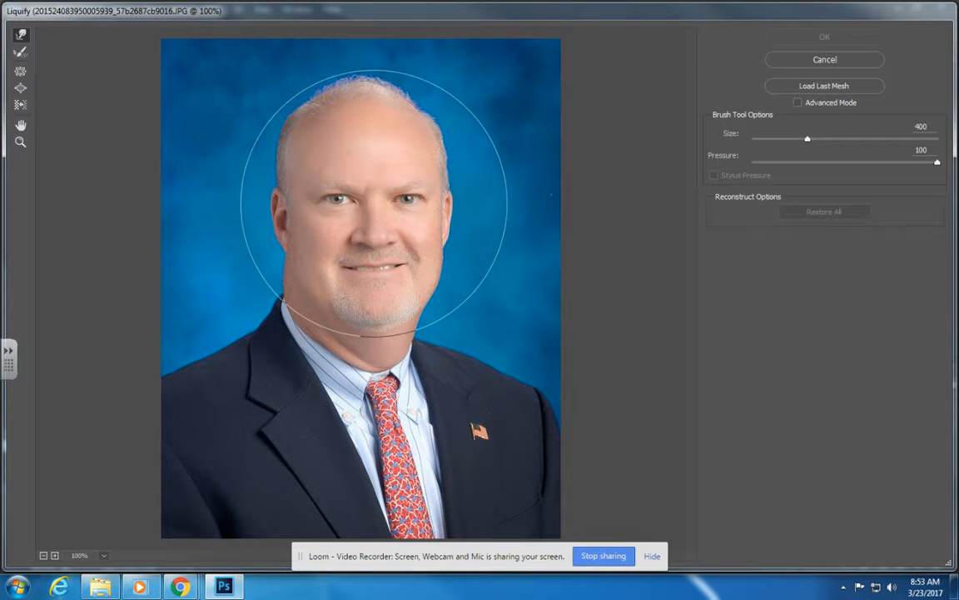
key(bracketleft)
key(bracketleft)
key(bracketleft)
key(bracketleft)
key(bracketleft)
key(bracketleft)
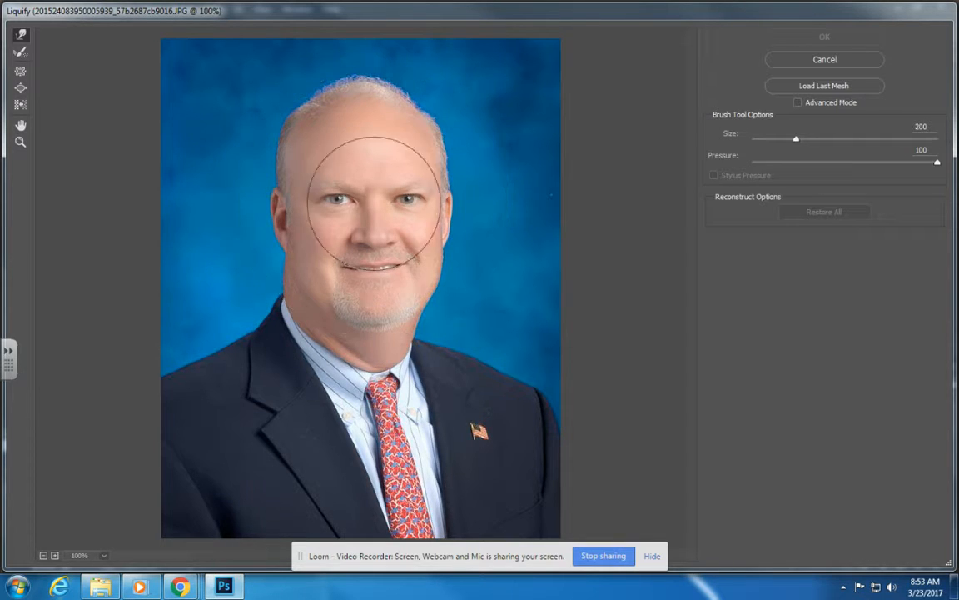
key(bracketright)
key(bracketright)
key(bracketright)
key(bracketright)
key(bracketright)
key(bracketright)
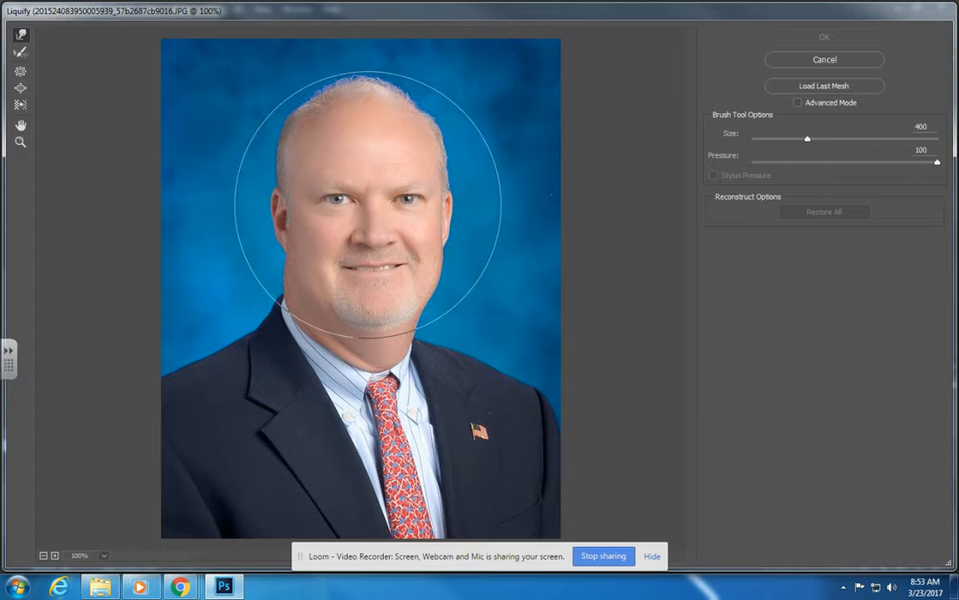
Switch to the Bloat tool, set its size to 386, and inflate the top of the head into a huge dome.
click(21, 90)
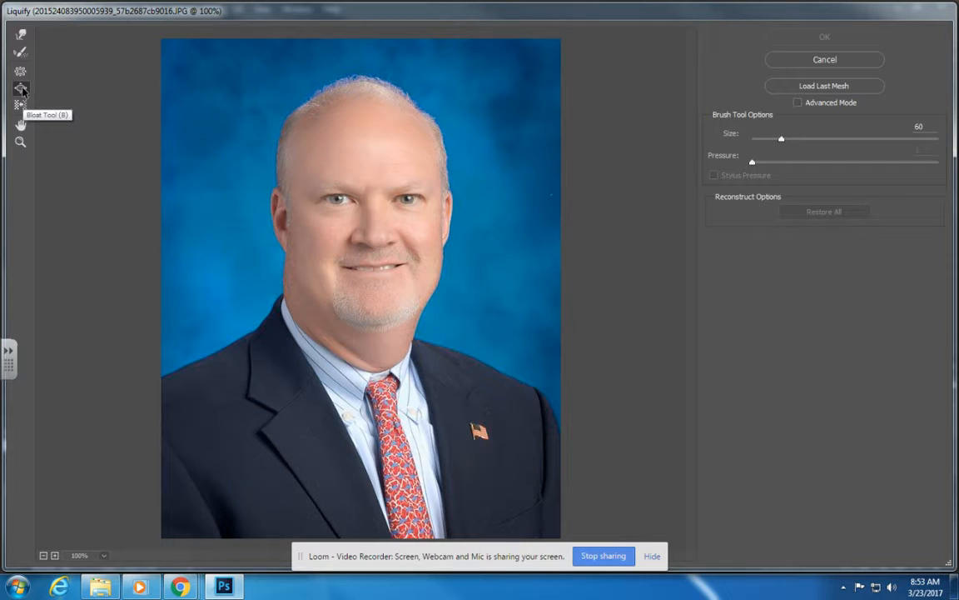
click(369, 142)
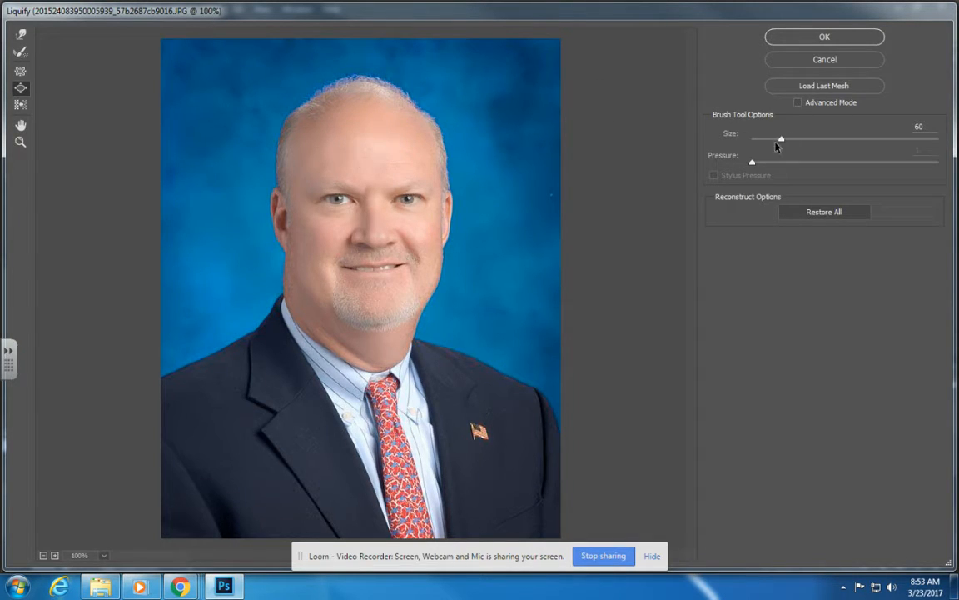
drag(781, 139, 786, 139)
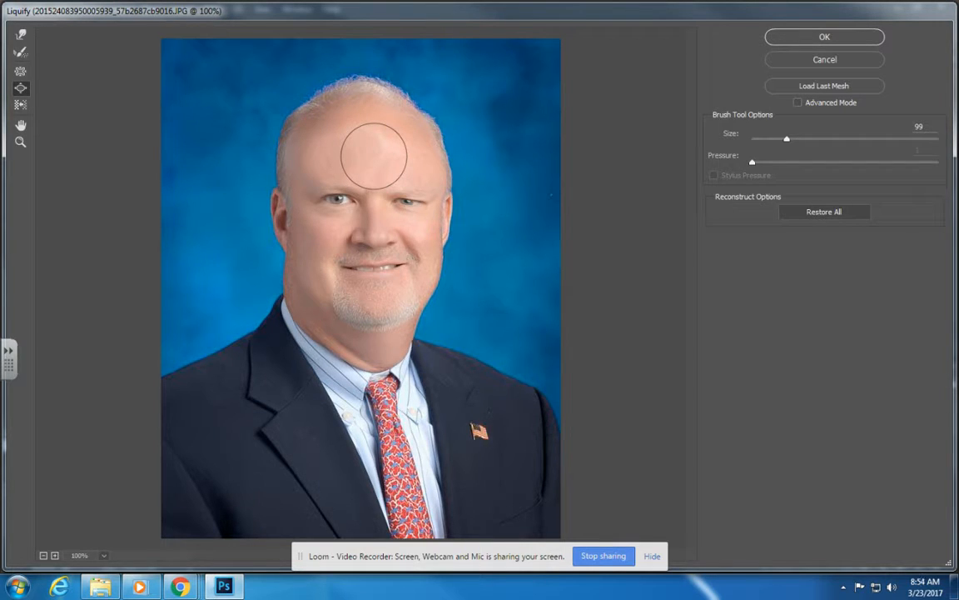
key(bracketright)
key(bracketright)
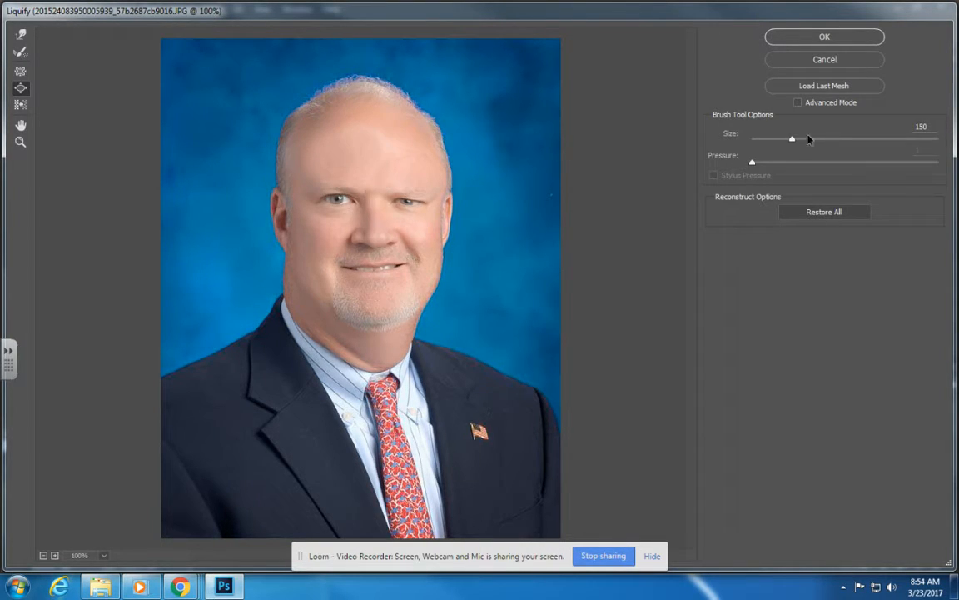
drag(792, 139, 805, 142)
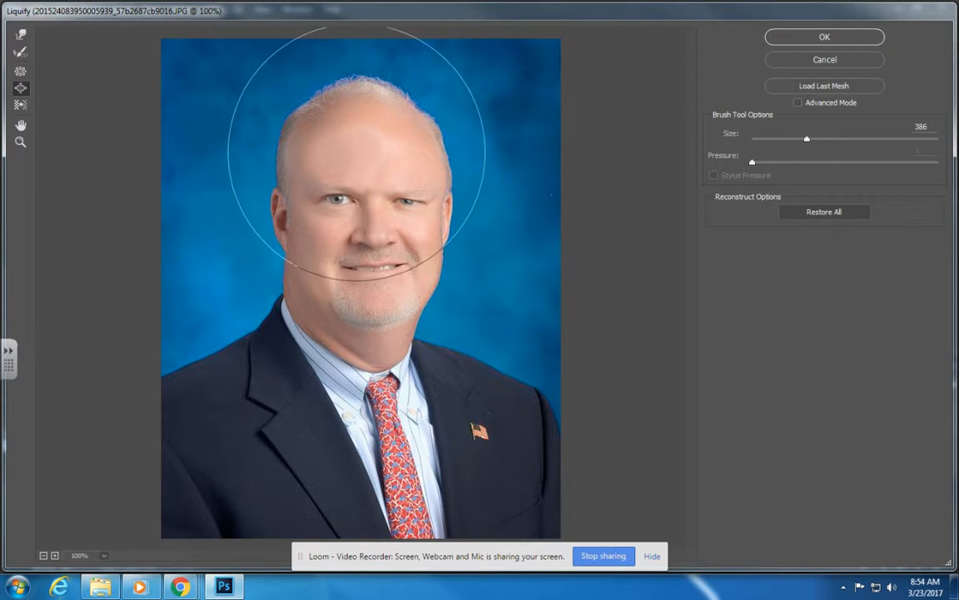
mouse_move(359, 154)
mouse_down()
mouse_move(411, 142)
mouse_move(323, 131)
mouse_move(401, 138)
mouse_move(326, 136)
mouse_move(360, 138)
mouse_move(446, 171)
mouse_up()
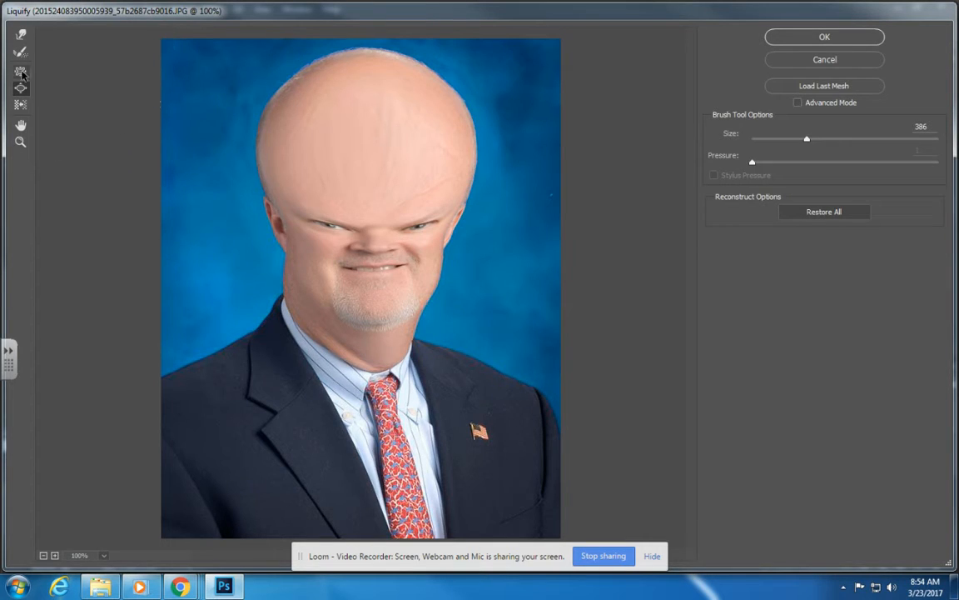
With the Pucker tool, pinch the chin, then at size 70 pinch the nose and mouth together.
click(21, 73)
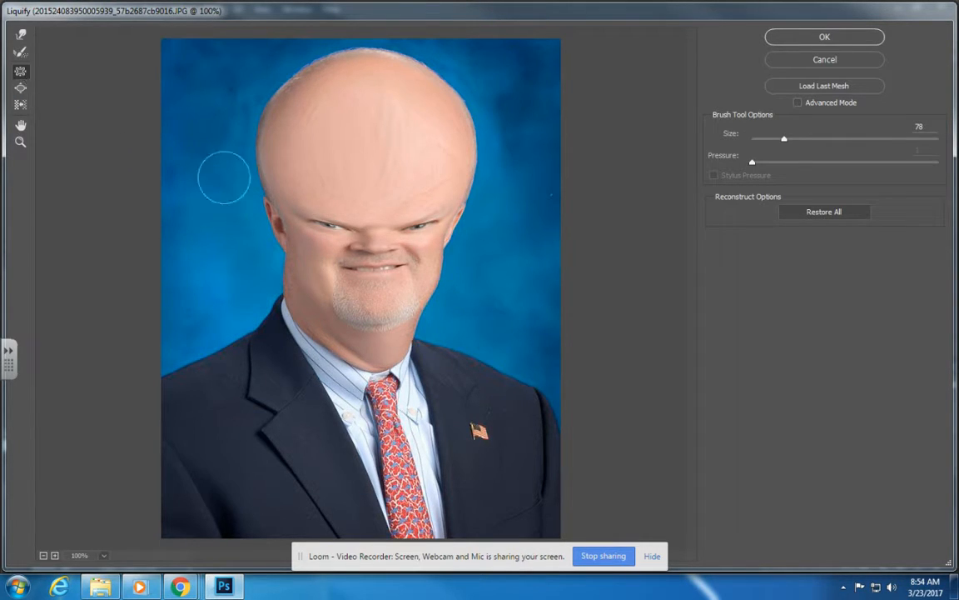
mouse_move(382, 316)
mouse_down()
mouse_move(368, 311)
mouse_move(375, 341)
mouse_move(383, 323)
mouse_move(375, 311)
mouse_move(416, 263)
mouse_move(377, 302)
mouse_move(371, 291)
mouse_move(376, 319)
mouse_move(376, 311)
mouse_move(342, 333)
mouse_move(334, 321)
mouse_move(374, 308)
mouse_move(372, 300)
mouse_move(369, 329)
mouse_move(380, 301)
mouse_move(374, 342)
mouse_move(368, 311)
mouse_move(389, 317)
mouse_move(368, 275)
mouse_move(376, 293)
mouse_up()
key(bracketright)
key(bracketright)
key(bracketright)
key(bracketright)
key(bracketleft)
key(bracketleft)
key(bracketleft)
key(bracketleft)
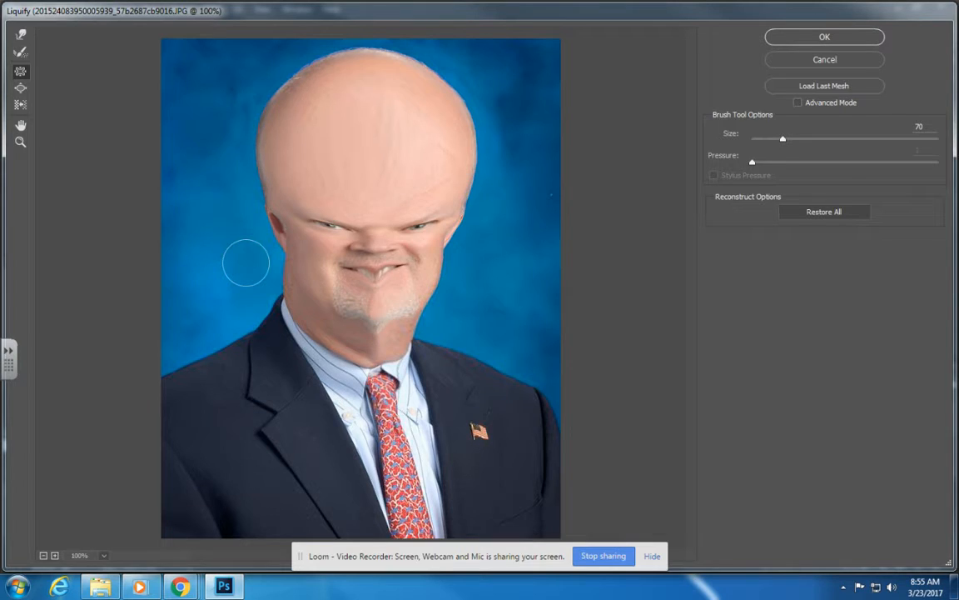
click(379, 256)
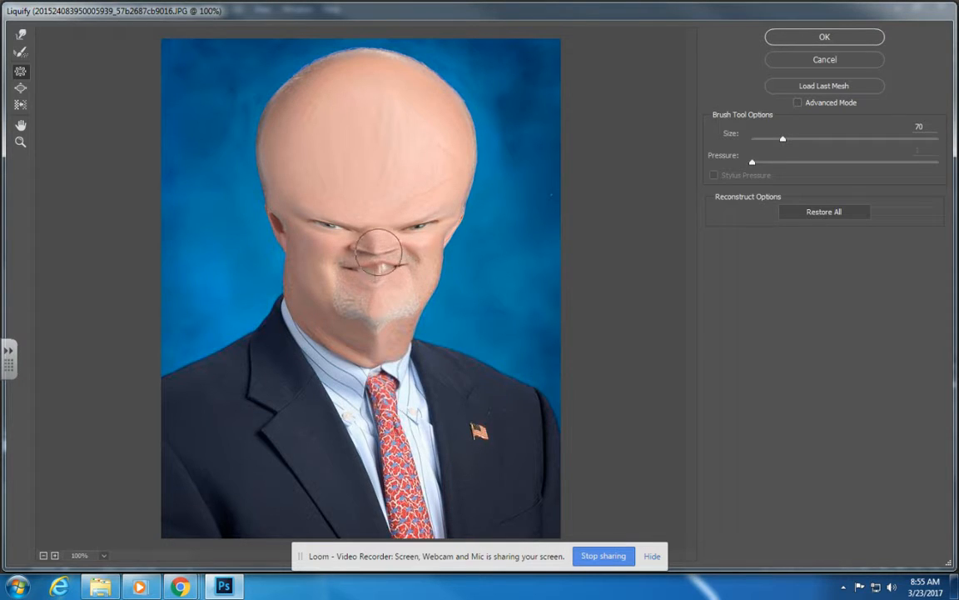
drag(379, 248, 376, 278)
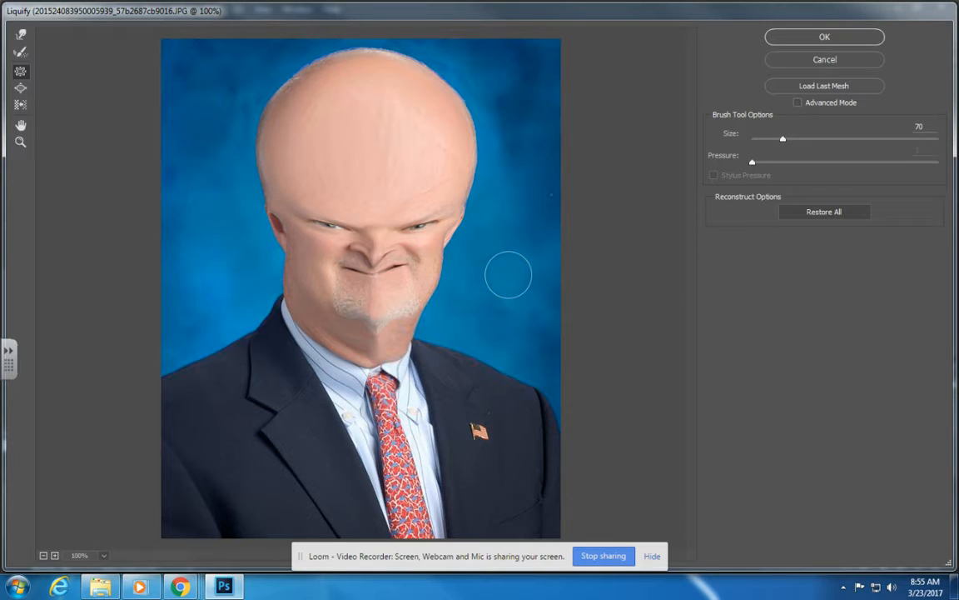
Switch back to Bloat at size 90, enlarge both eyes into large dark orbs, and commit the Liquify changes.
click(21, 89)
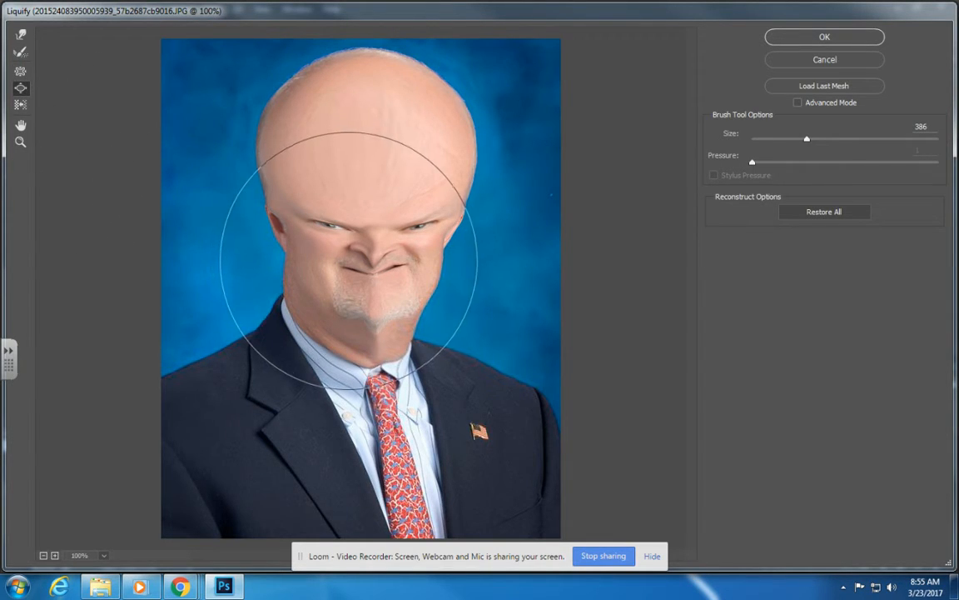
key(bracketleft)
key(bracketleft)
key(bracketleft)
key(bracketleft)
key(bracketleft)
key(bracketleft)
key(bracketleft)
key(bracketleft)
key(bracketleft)
key(bracketleft)
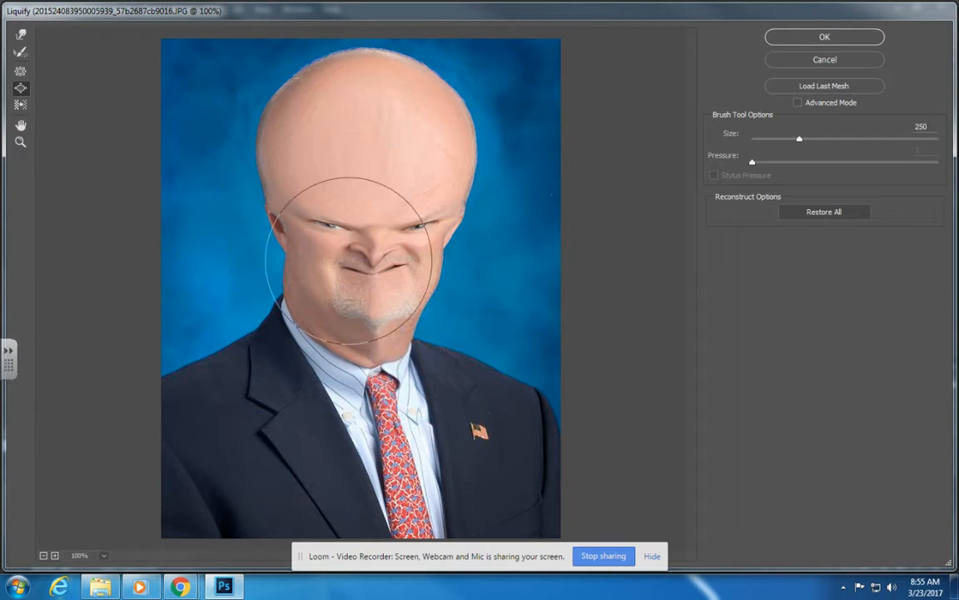
key(bracketleft)
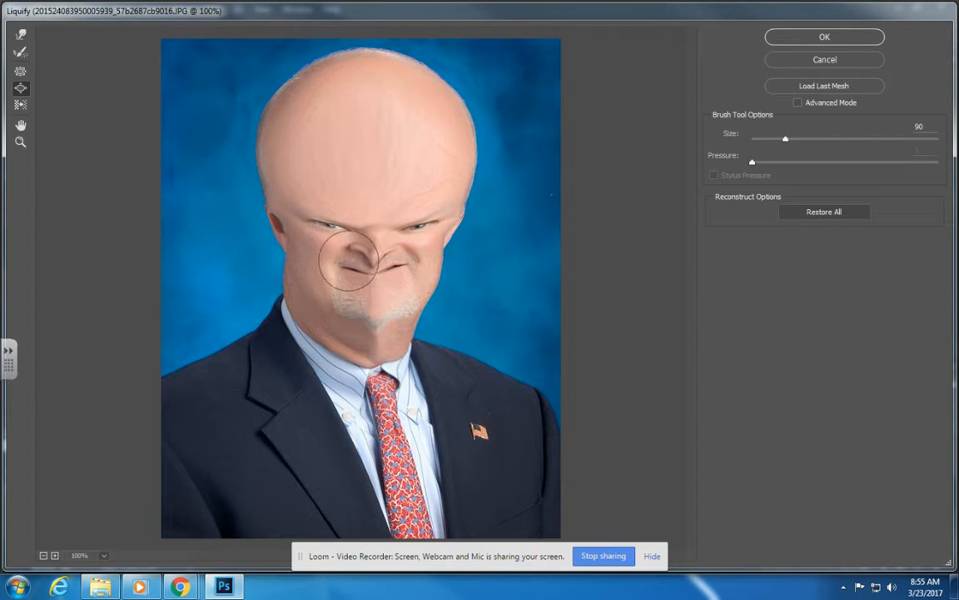
mouse_move(338, 225)
mouse_down()
mouse_move(321, 216)
mouse_move(330, 216)
mouse_up()
mouse_move(418, 226)
mouse_down()
mouse_move(429, 229)
mouse_move(393, 220)
mouse_move(418, 217)
mouse_up()
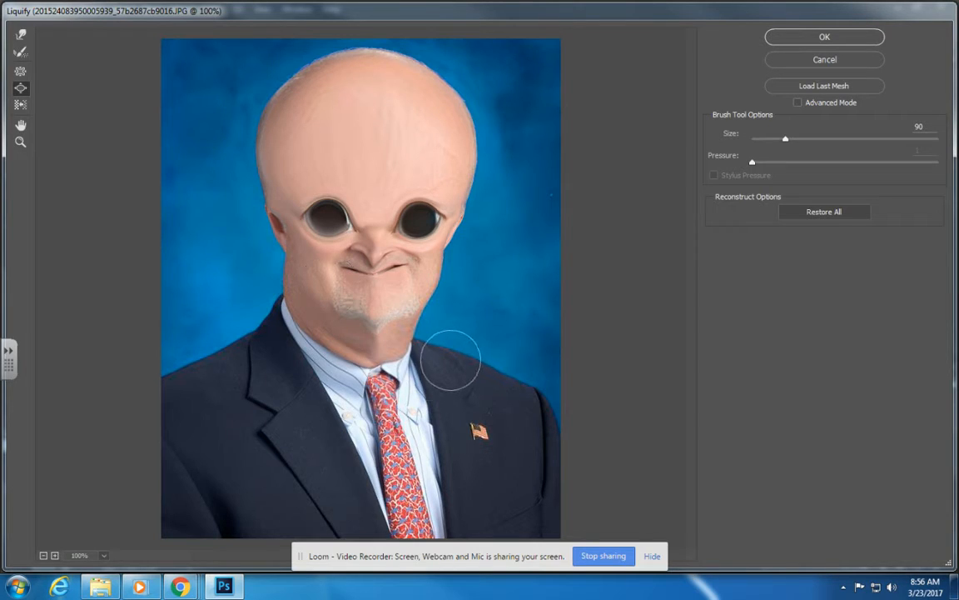
click(824, 38)
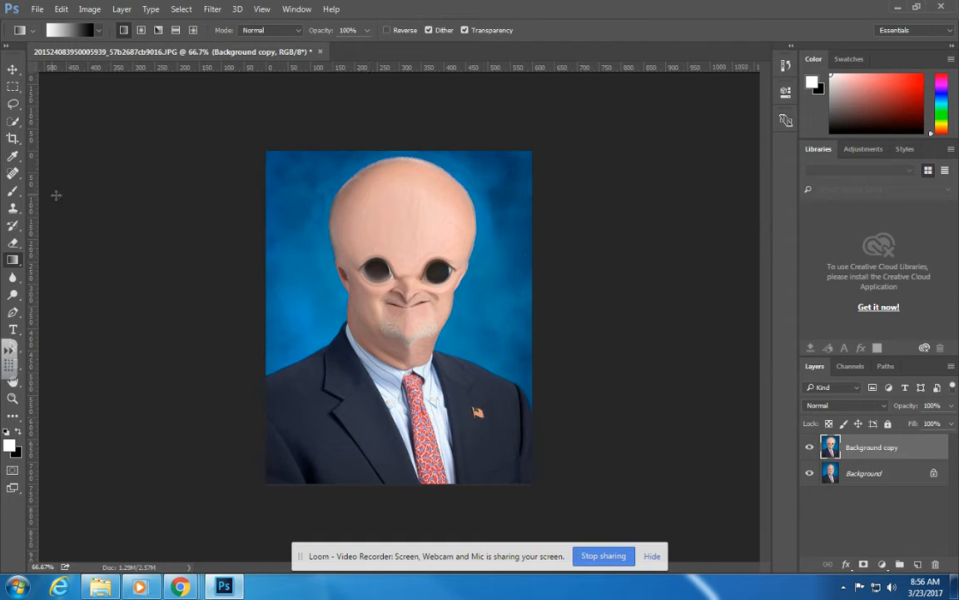
In Quick Mask mode, paint over the whole head and face with the Brush tool, then exit to a selection.
click(13, 471)
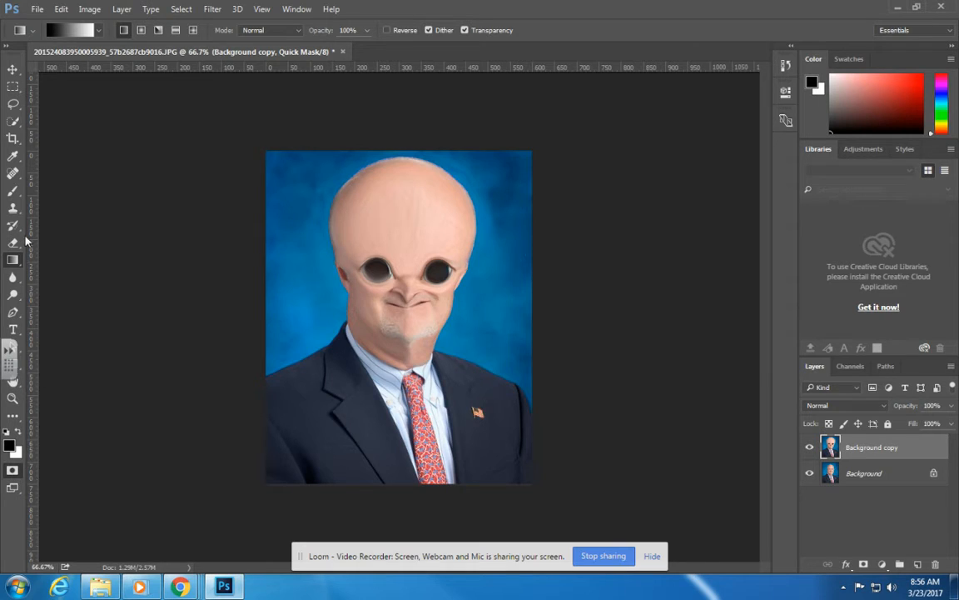
click(10, 193)
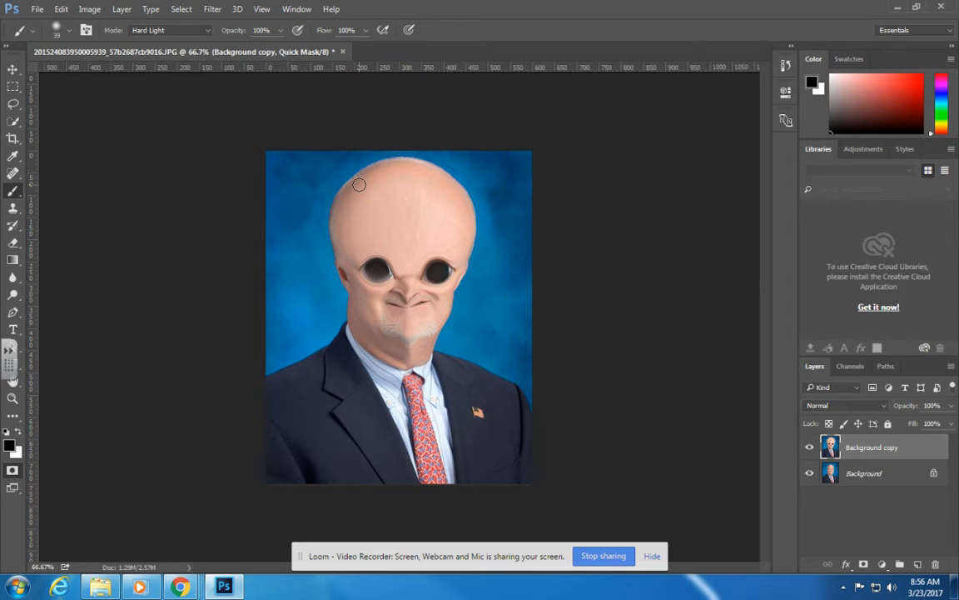
mouse_move(352, 187)
mouse_down()
mouse_move(406, 162)
mouse_move(446, 179)
mouse_move(465, 205)
mouse_move(469, 240)
mouse_move(450, 288)
mouse_move(406, 328)
mouse_move(409, 287)
mouse_move(407, 319)
mouse_move(438, 264)
mouse_move(446, 267)
mouse_move(430, 246)
mouse_move(391, 251)
mouse_move(373, 229)
mouse_move(369, 184)
mouse_move(357, 181)
mouse_move(336, 223)
mouse_move(357, 328)
mouse_move(414, 361)
mouse_move(436, 338)
mouse_move(447, 298)
mouse_move(401, 271)
mouse_move(373, 307)
mouse_move(374, 288)
mouse_move(390, 335)
mouse_move(348, 307)
mouse_move(396, 181)
mouse_move(364, 275)
mouse_move(432, 281)
mouse_move(408, 179)
mouse_move(349, 154)
mouse_move(359, 265)
mouse_move(363, 179)
mouse_move(350, 242)
mouse_move(356, 179)
mouse_move(367, 310)
mouse_move(333, 285)
mouse_move(350, 250)
mouse_move(349, 204)
mouse_move(400, 218)
mouse_move(398, 167)
mouse_move(447, 227)
mouse_move(366, 185)
mouse_move(405, 198)
mouse_move(417, 189)
mouse_move(452, 230)
mouse_move(404, 170)
mouse_move(466, 216)
mouse_move(437, 288)
mouse_up()
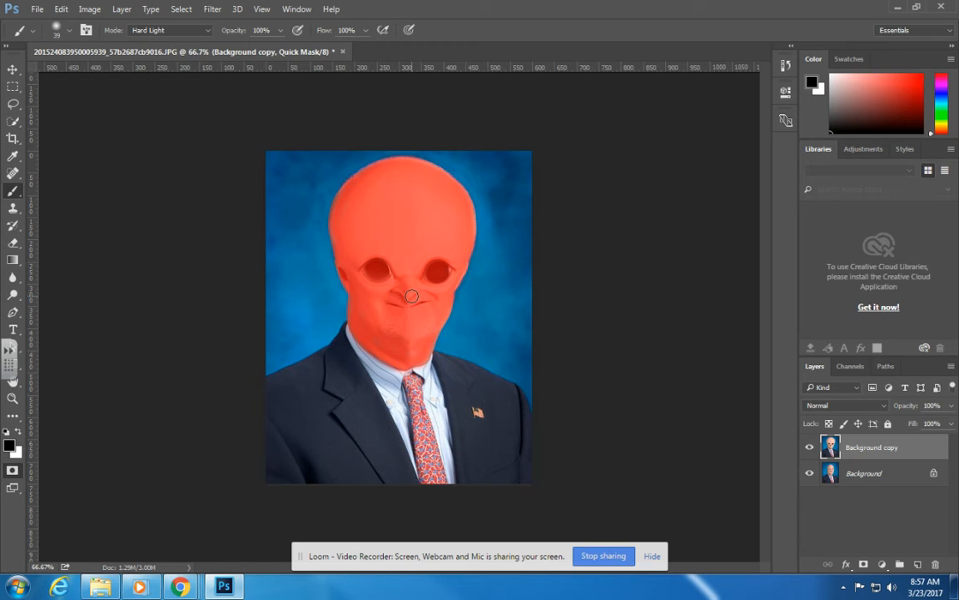
click(19, 431)
click(13, 470)
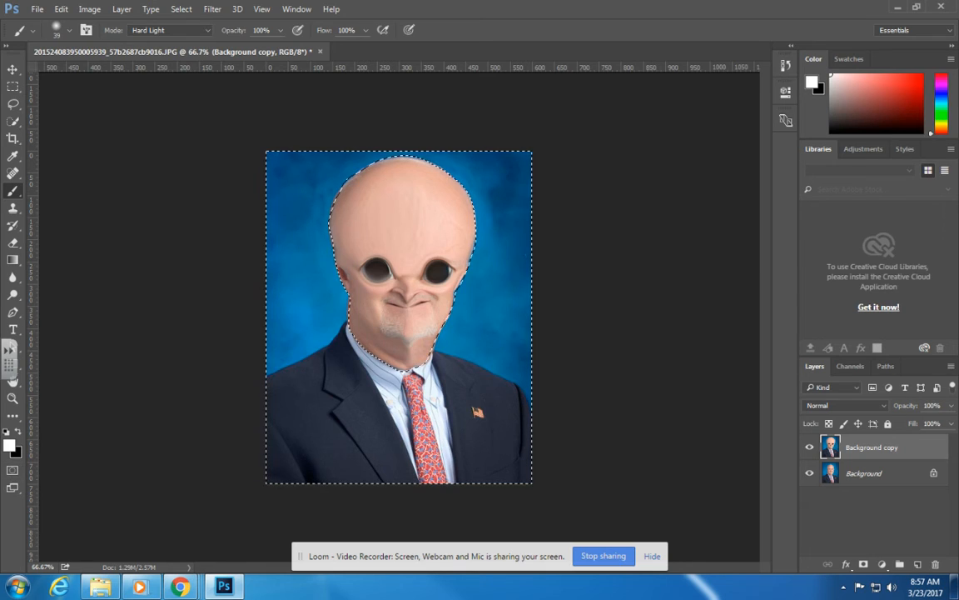
Invert the selection to the head, apply Hue/Saturation with Hue +100 and Saturation +28, then deselect.
click(188, 9)
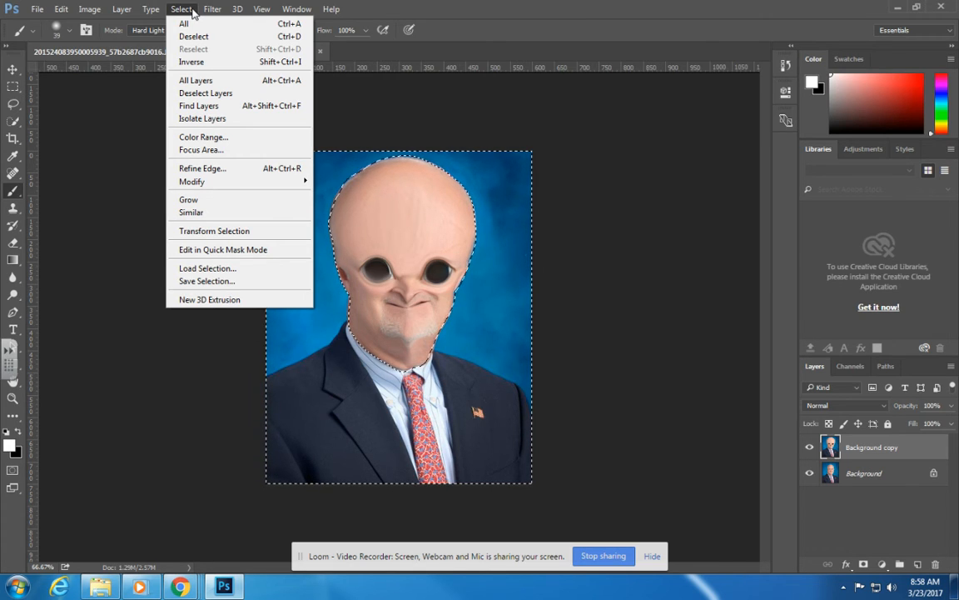
click(198, 61)
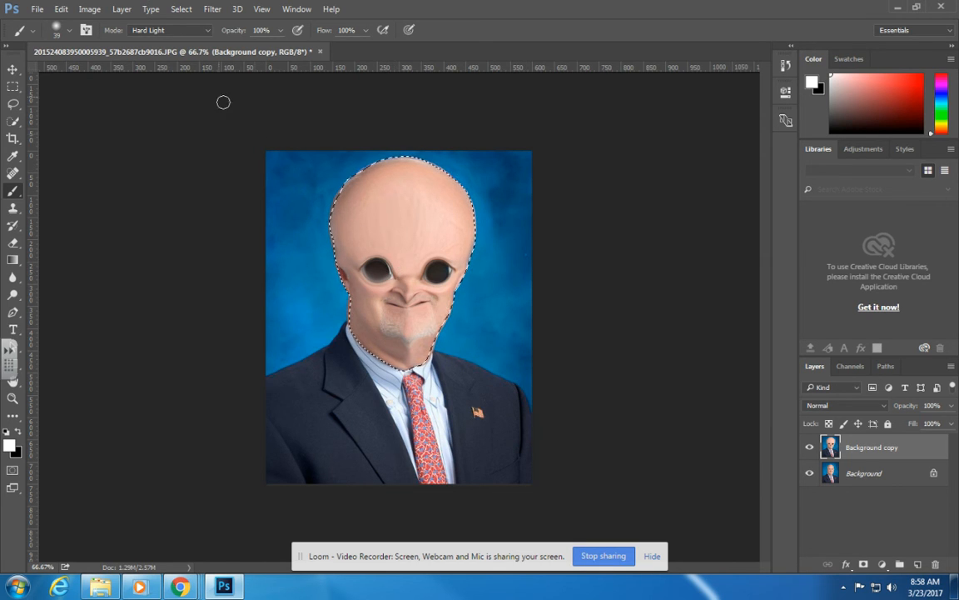
click(90, 9)
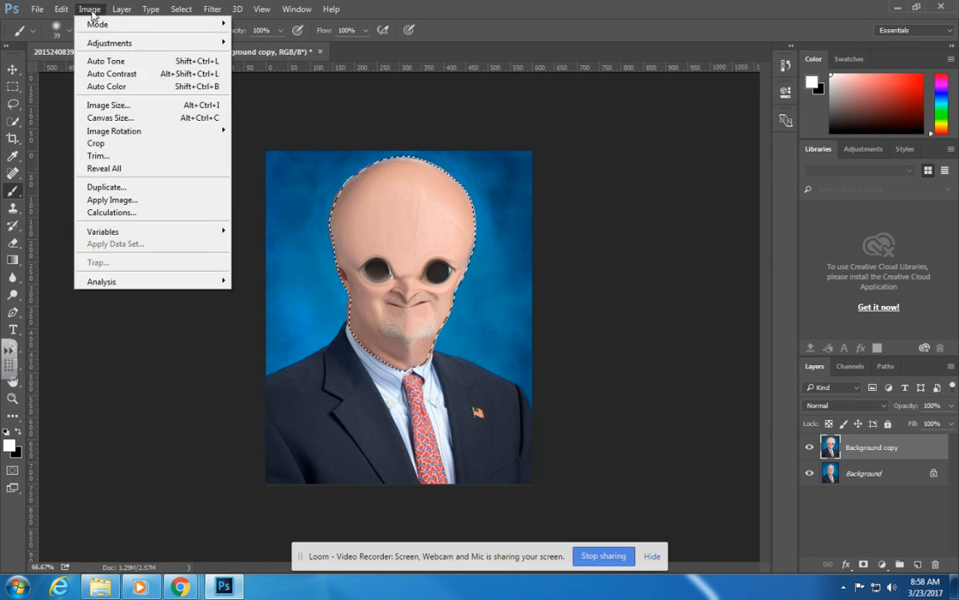
mouse_move(105, 46)
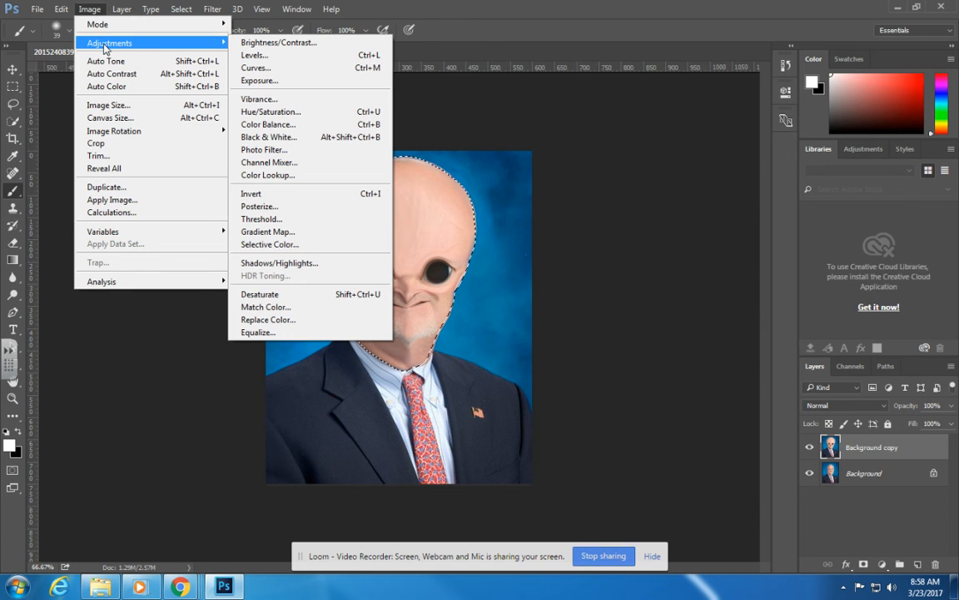
click(251, 112)
drag(539, 74, 565, 75)
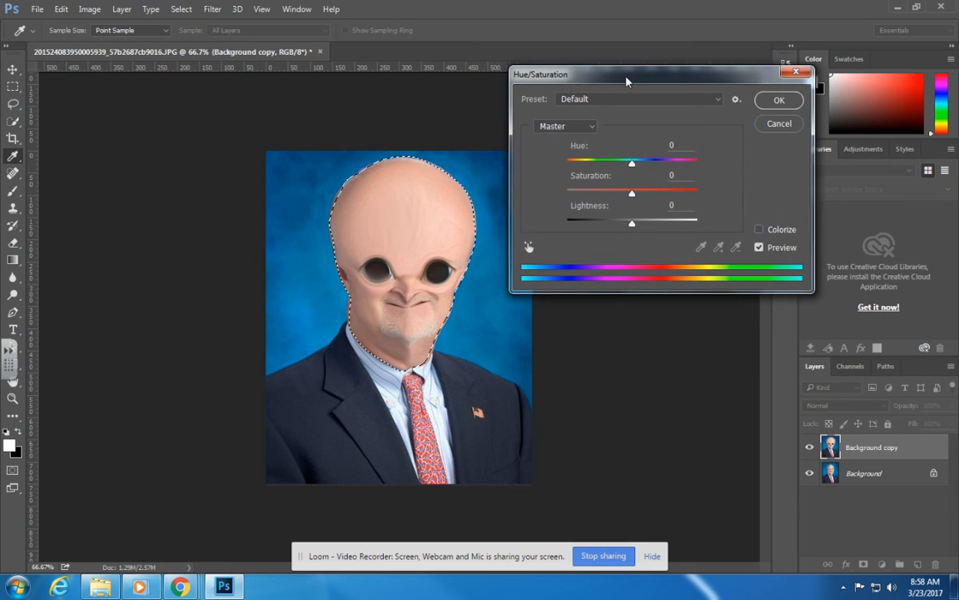
drag(633, 164, 677, 164)
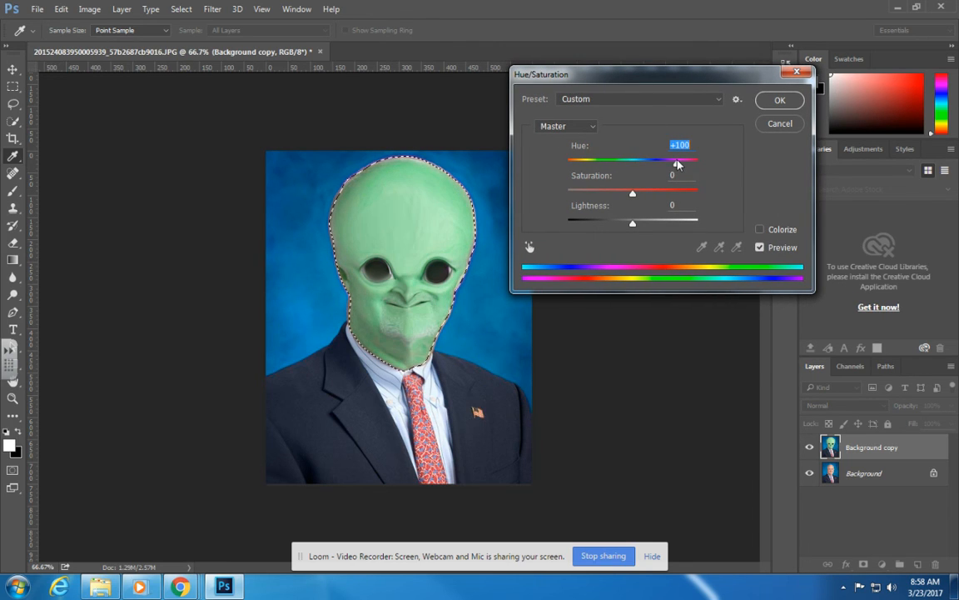
drag(635, 194, 651, 194)
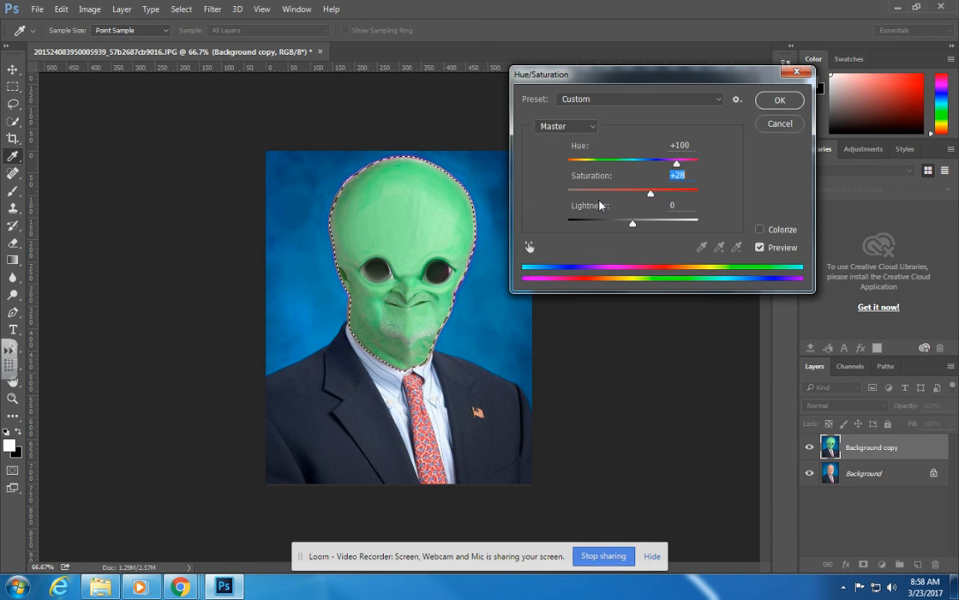
click(780, 100)
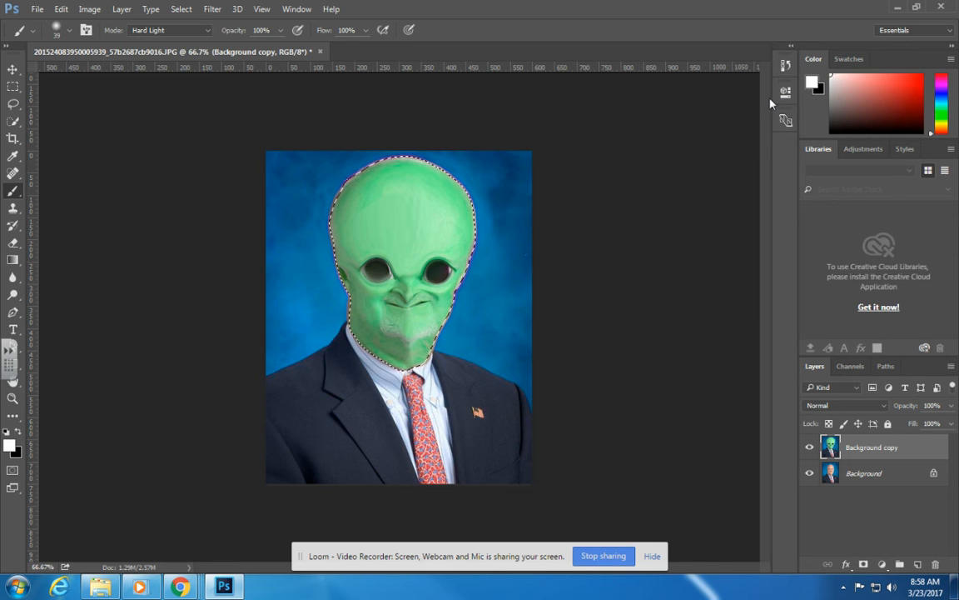
click(192, 10)
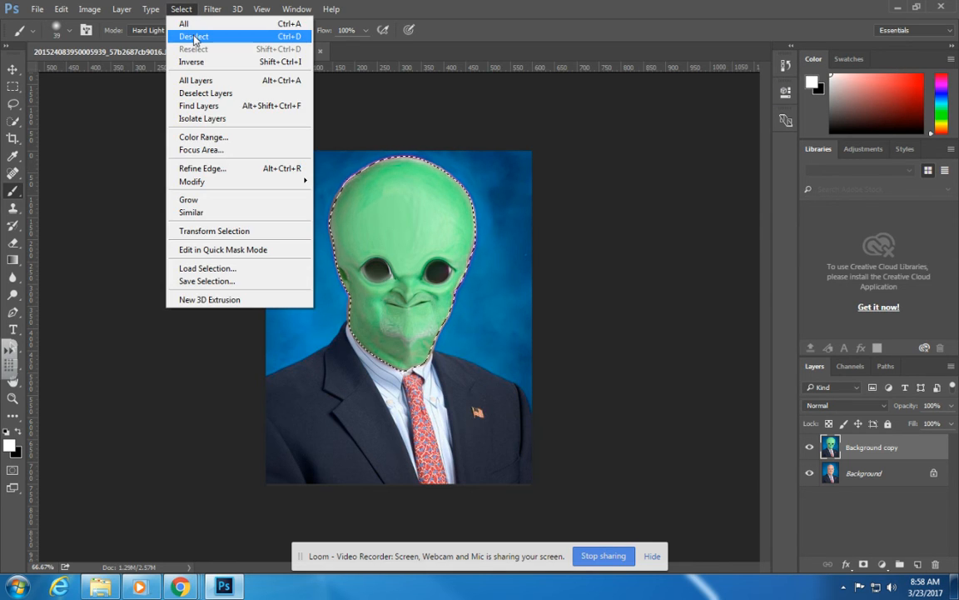
click(195, 37)
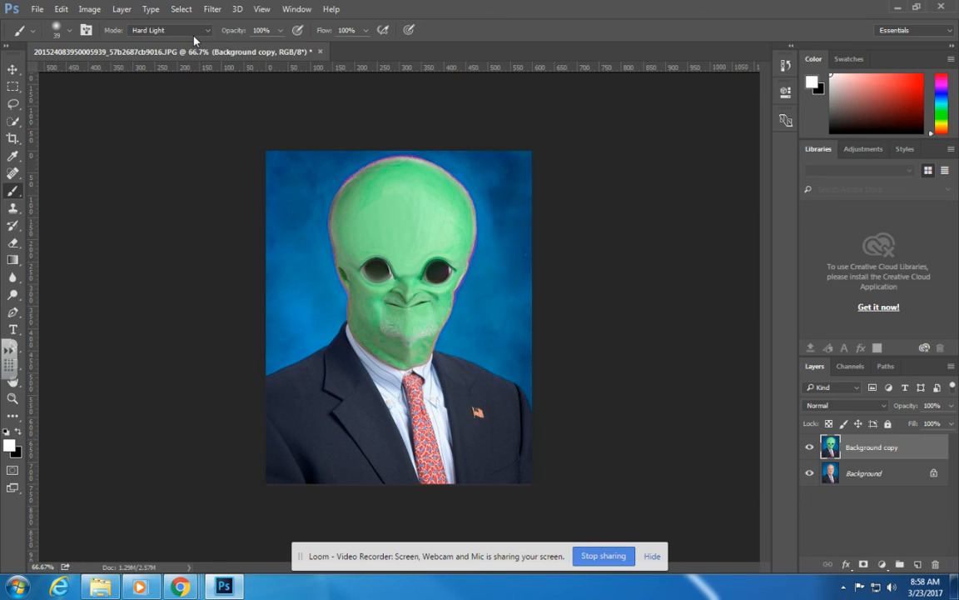